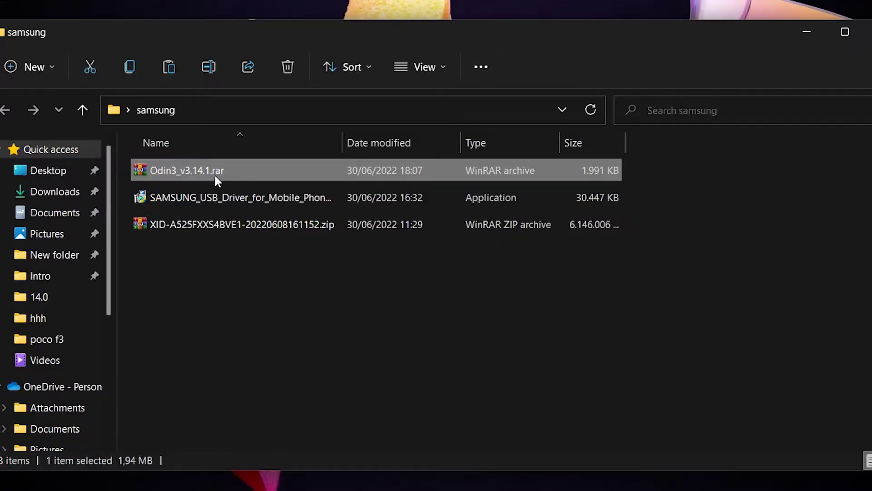
Step: Install the Samsung USB Driver for Mobile Phones from the samsung folder, proceeding despite the existing installation and keeping the default location
click(187, 197)
double_click(171, 197)
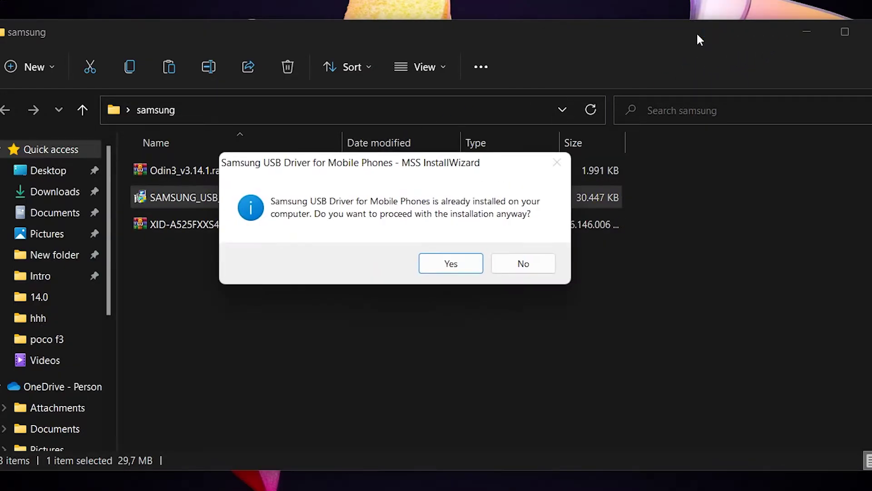
click(450, 264)
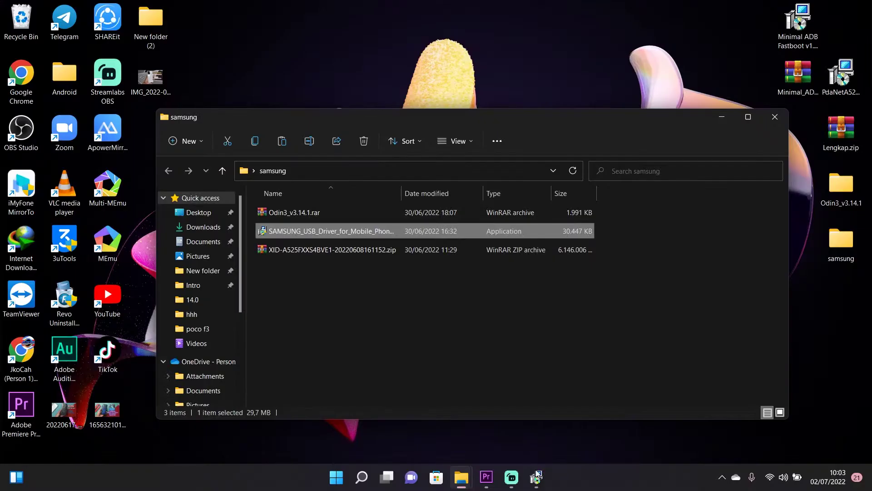
click(479, 329)
click(480, 328)
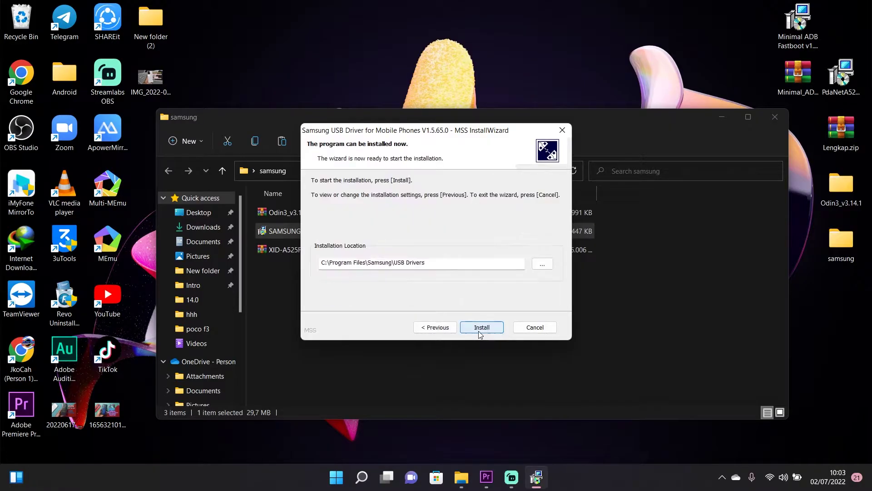
click(479, 332)
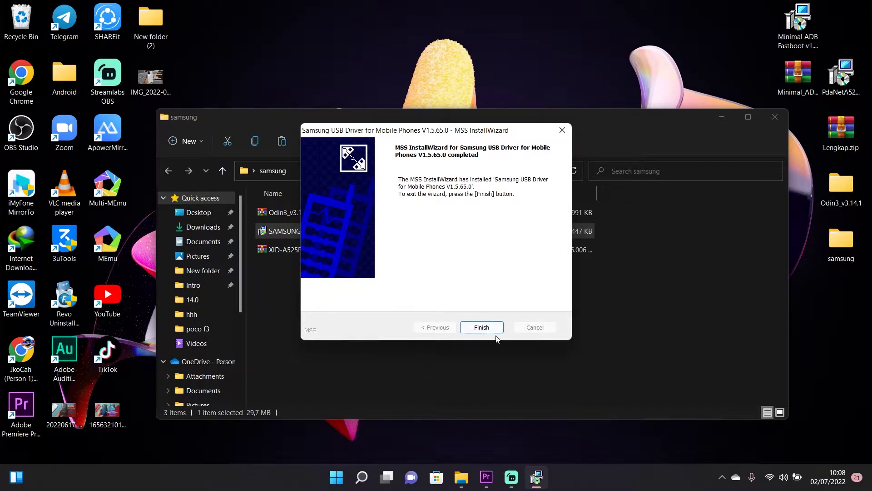
click(491, 330)
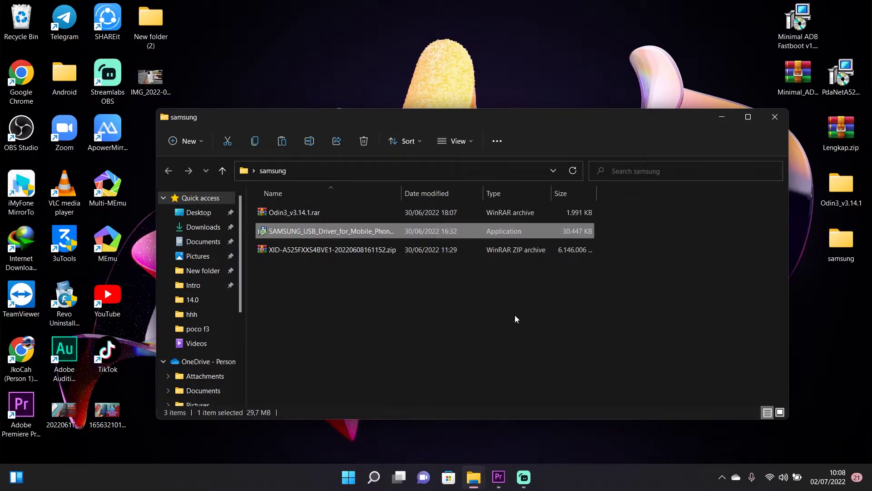
click(516, 318)
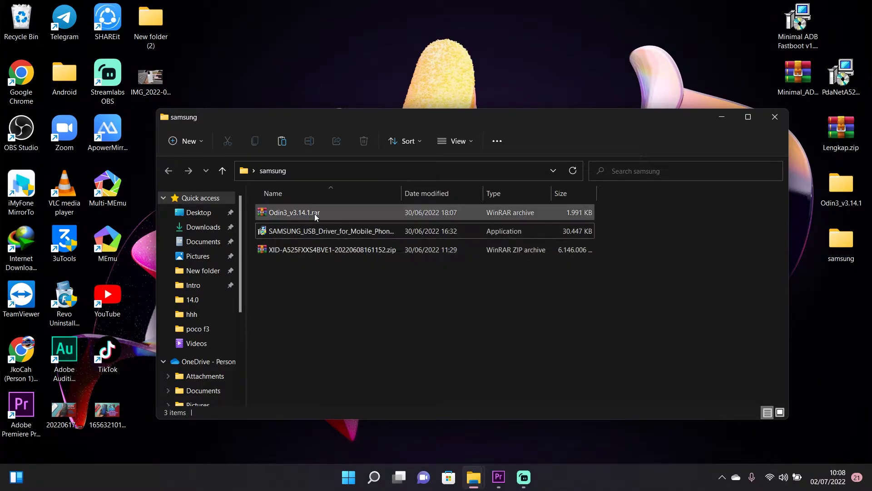
Step: Extract the Odin3_v3.14.1.rar archive directly into the samsung folder
click(327, 213)
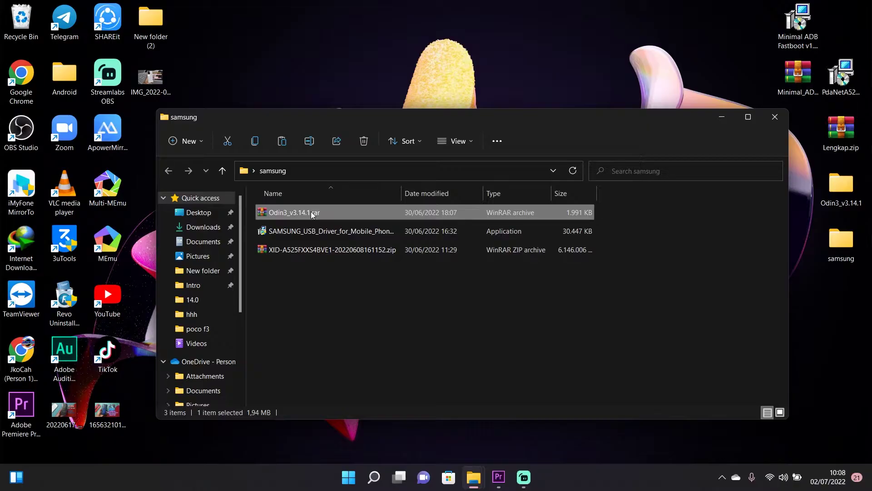
right_click(312, 214)
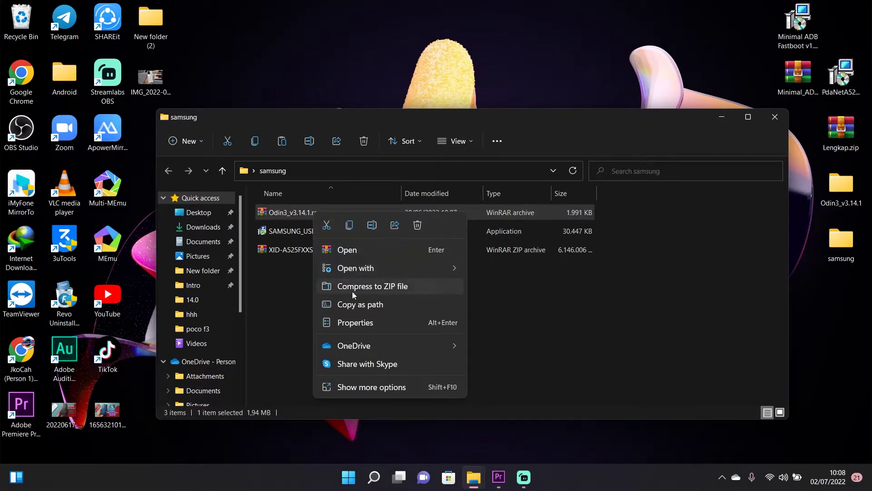
click(361, 388)
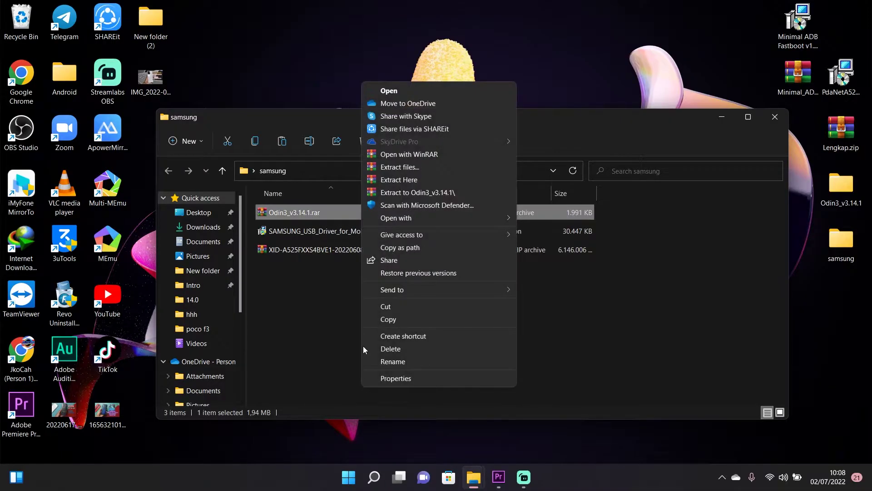
click(405, 182)
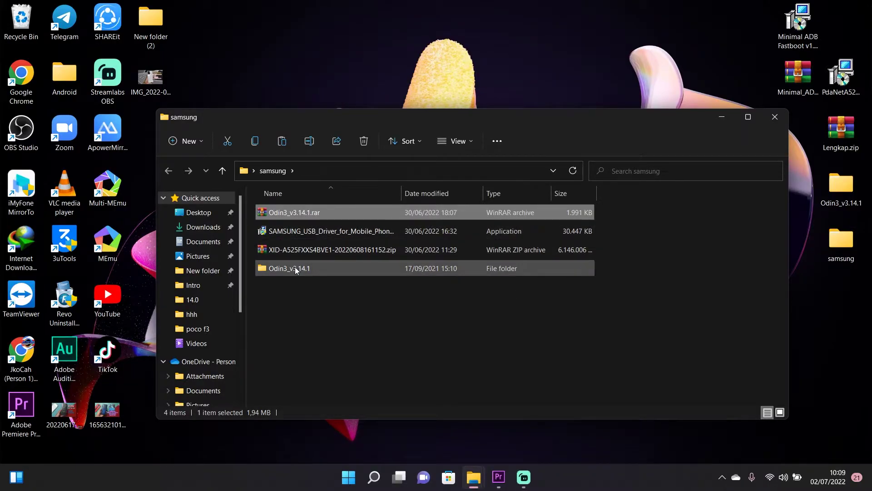
Step: Extract the firmware archive XID-A525FXXS4BVE1-20220608161152.zip into its own folder of the same name
click(313, 250)
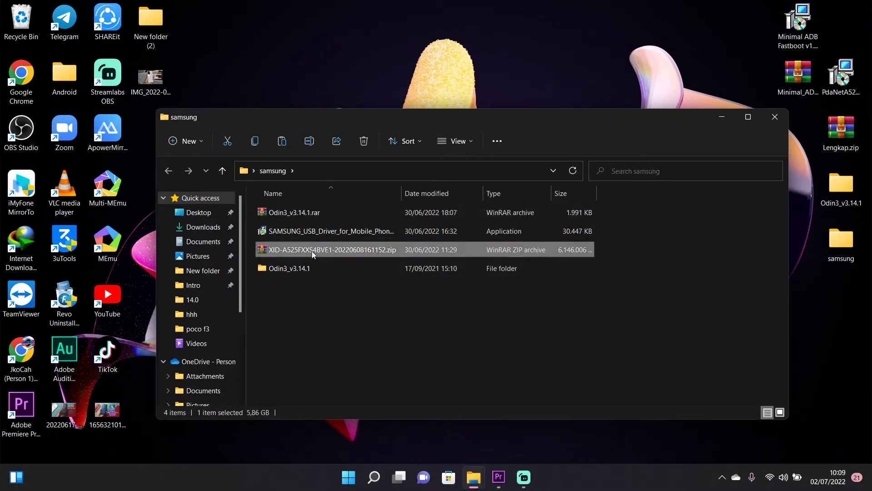
right_click(311, 251)
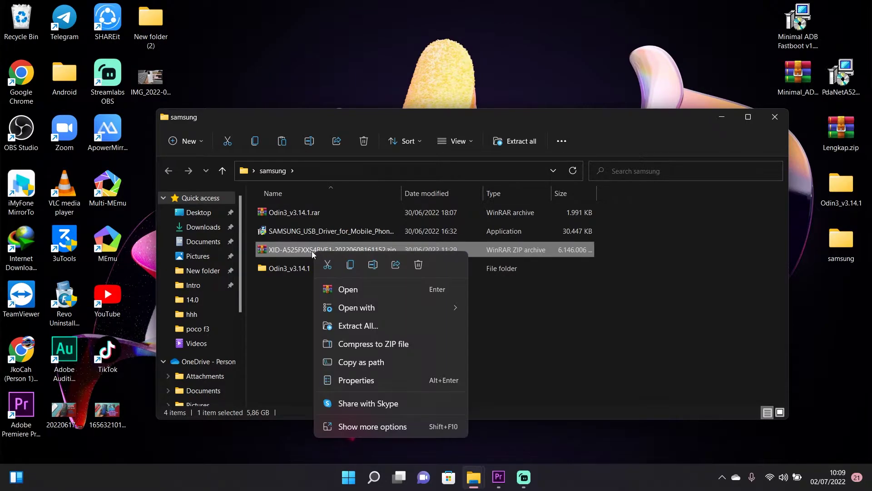
click(381, 429)
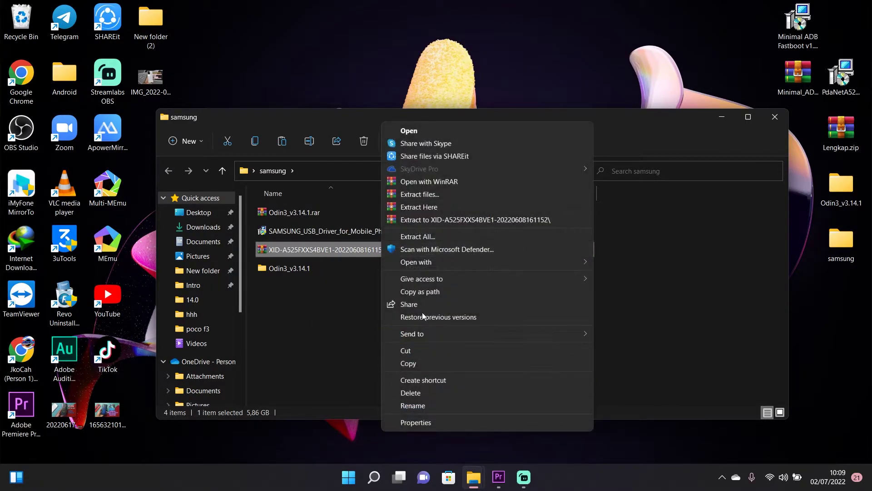
click(486, 220)
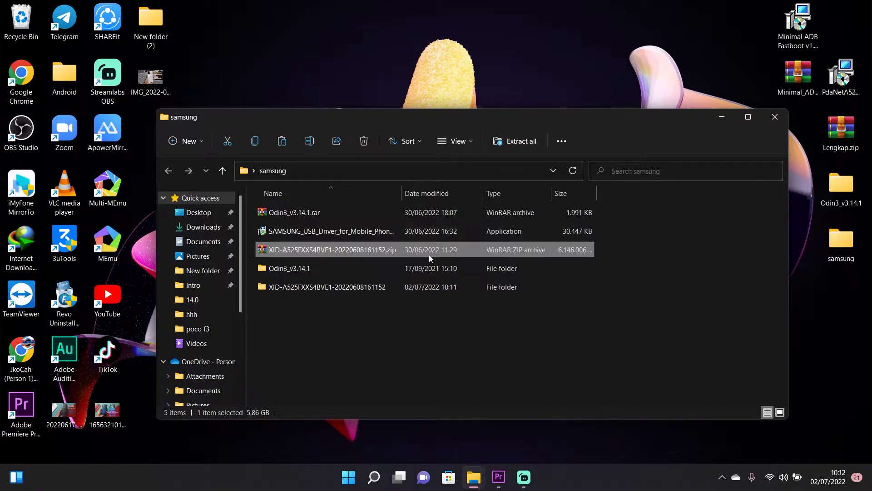
click(356, 274)
double_click(356, 274)
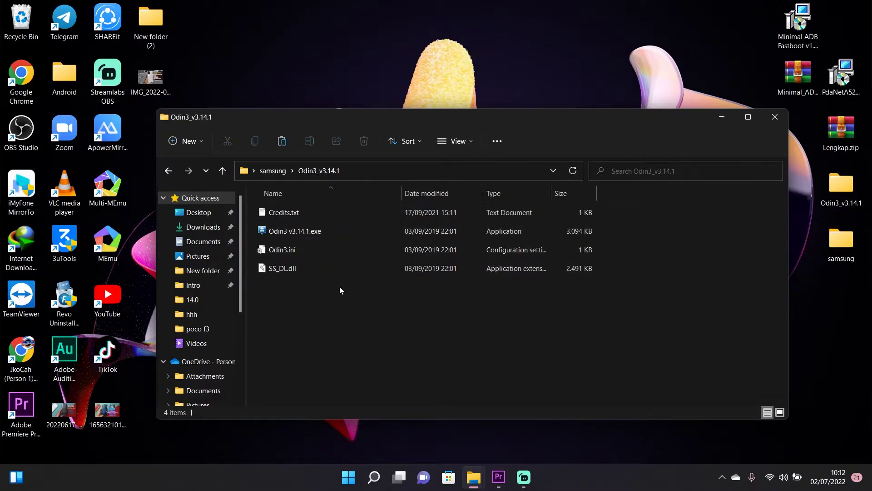
key(alt+Left)
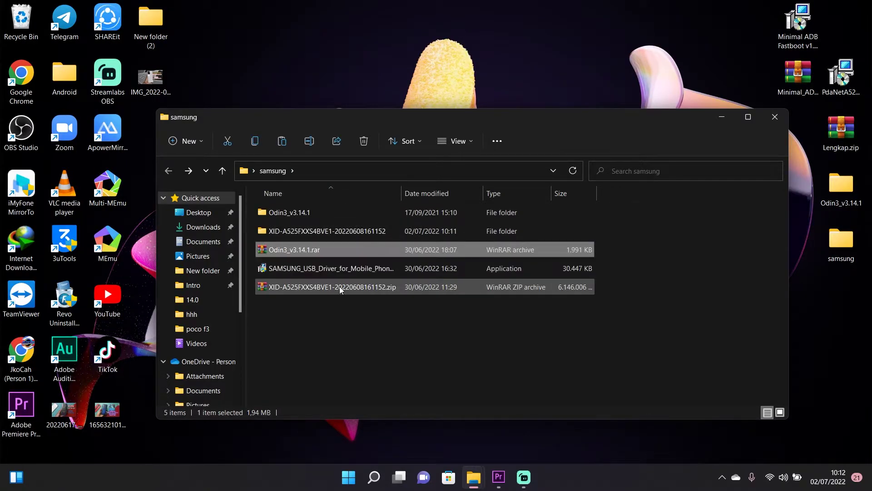
key(Up)
key(Return)
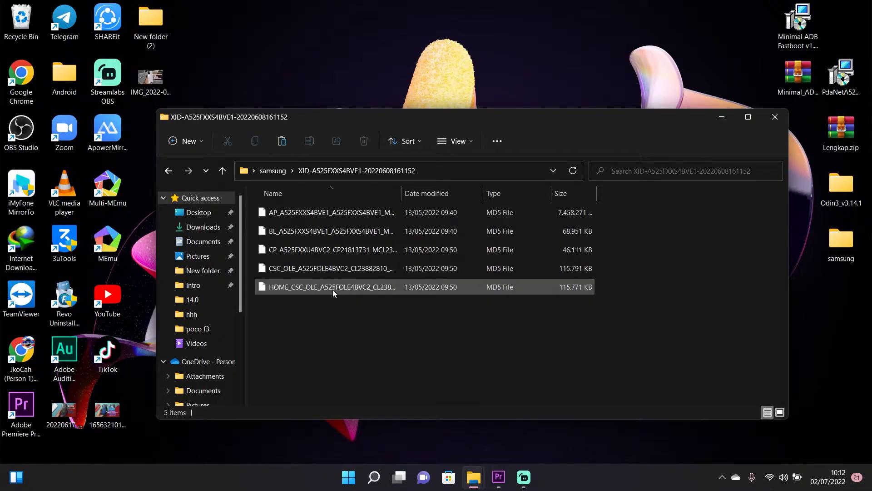
click(168, 170)
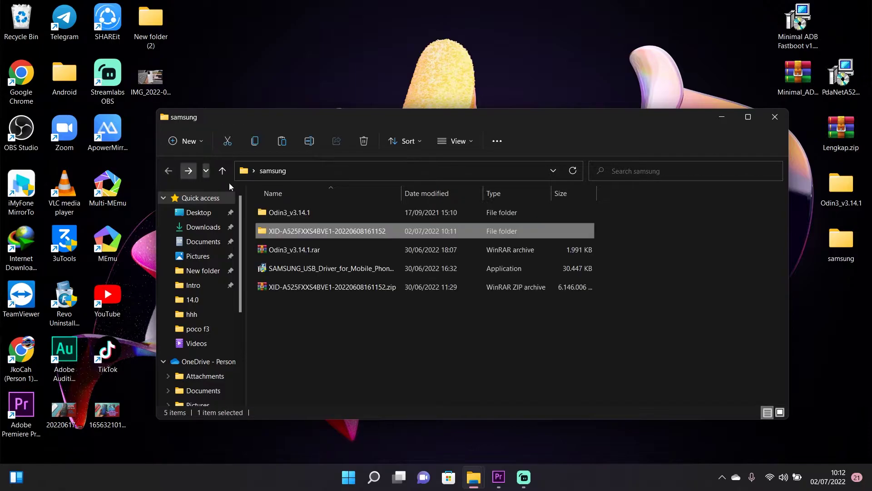
Step: Launch Odin3 v3.14.1.exe from the Odin3_v3.14.1 folder, accept its startup notice and minimize the folder window behind it
click(298, 216)
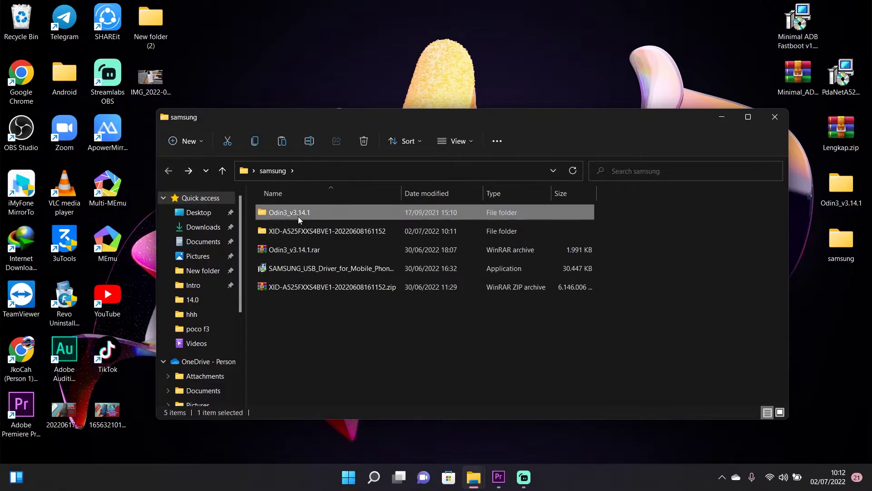
double_click(298, 216)
click(307, 230)
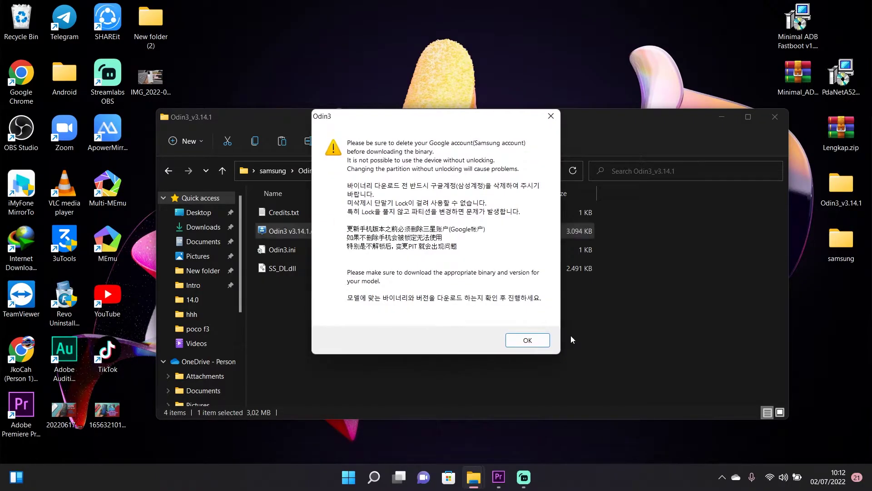
click(527, 341)
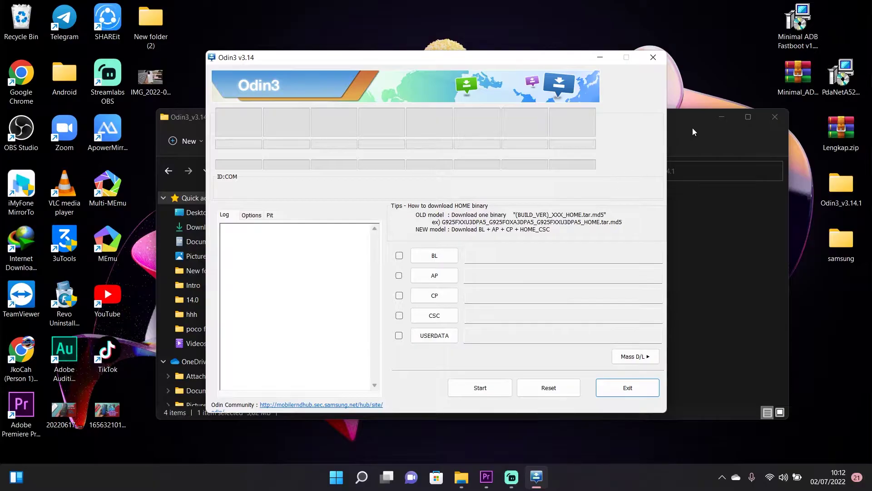
click(721, 113)
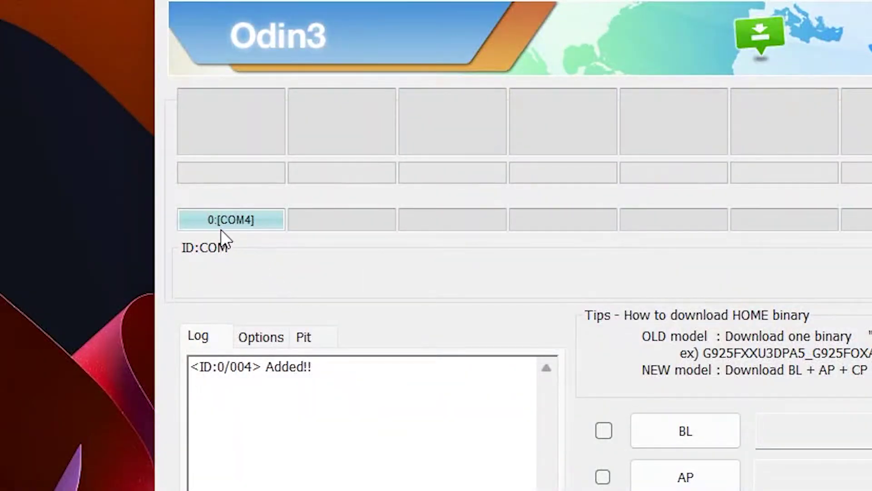
Step: Open the BL file selection and browse to the Samfw.com_SM-A525F_XID firmware folder on the Desktop
click(662, 433)
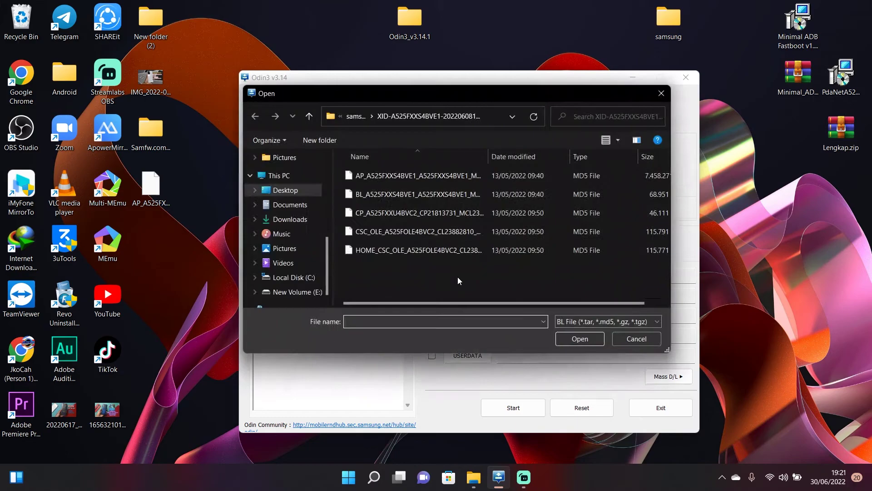
click(335, 118)
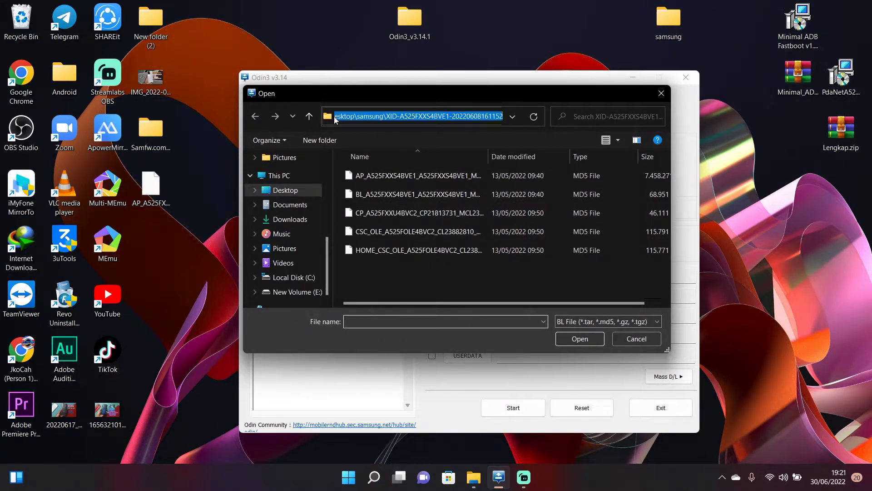
click(286, 191)
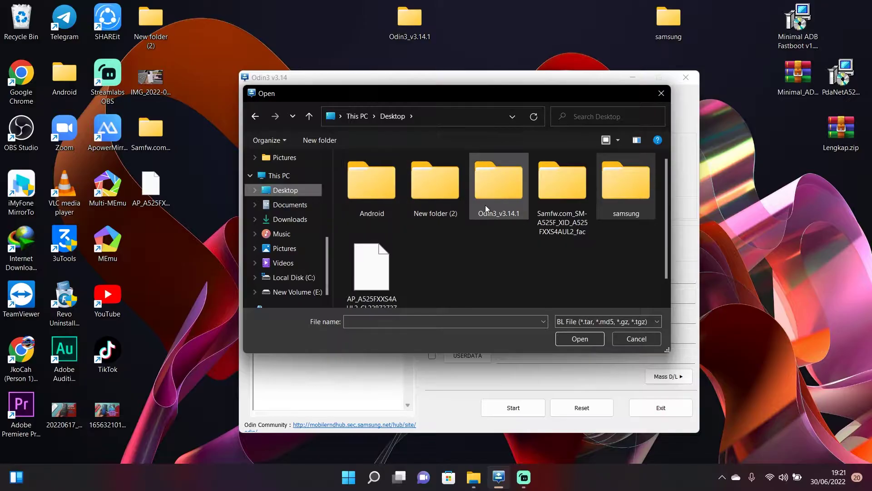
double_click(432, 199)
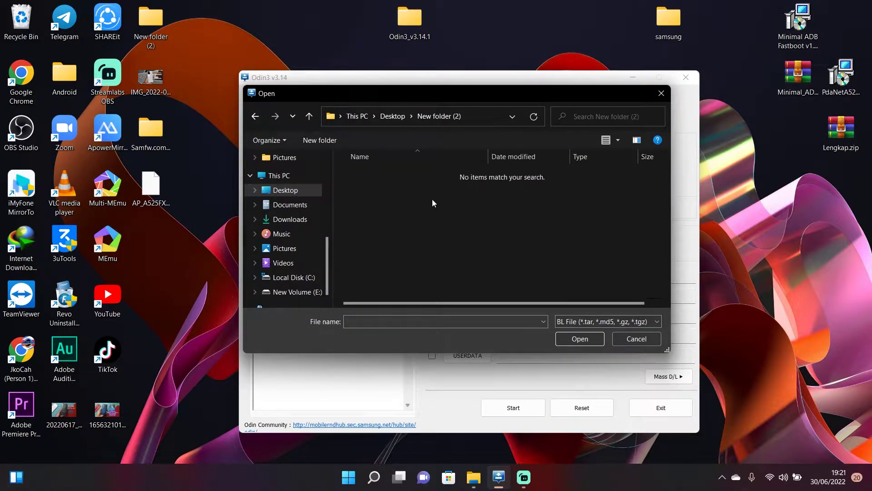
key(alt+Left)
key(Right)
key(Right)
key(Return)
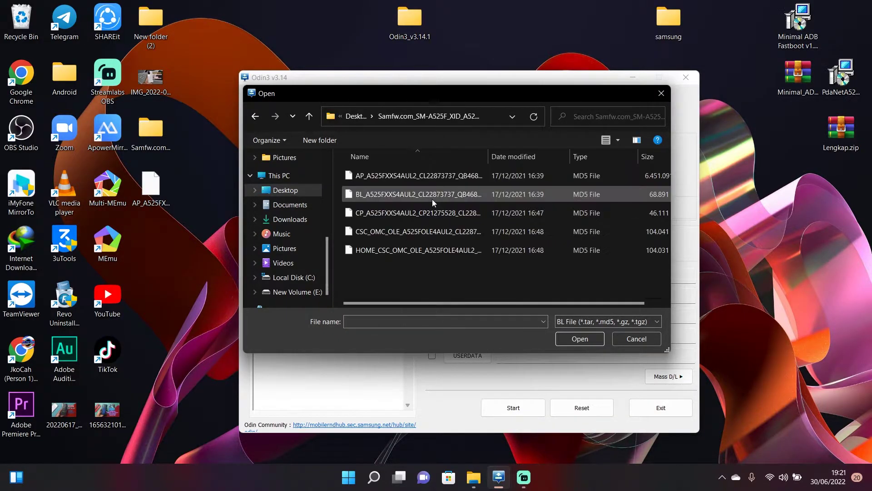
Step: Load the BL_A525FXXS4AUL2_CL22873737 firmware file into the BL slot
click(407, 187)
drag(407, 97, 679, 119)
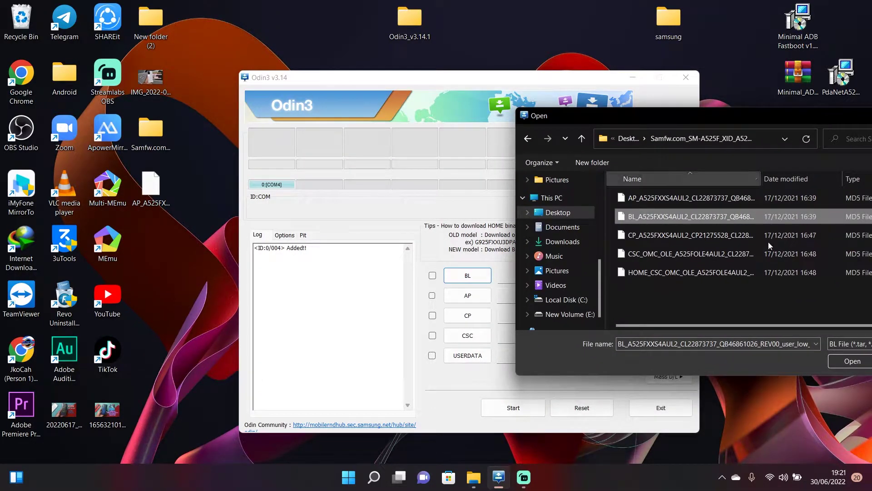
click(840, 361)
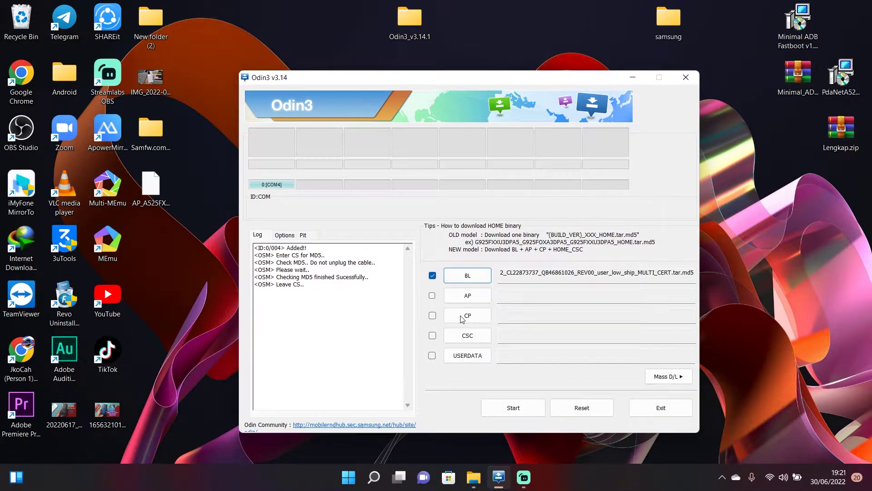
Step: Load the CP_A525FXXS4AUL2_CP21275528 firmware file into the CP slot
click(461, 318)
click(616, 235)
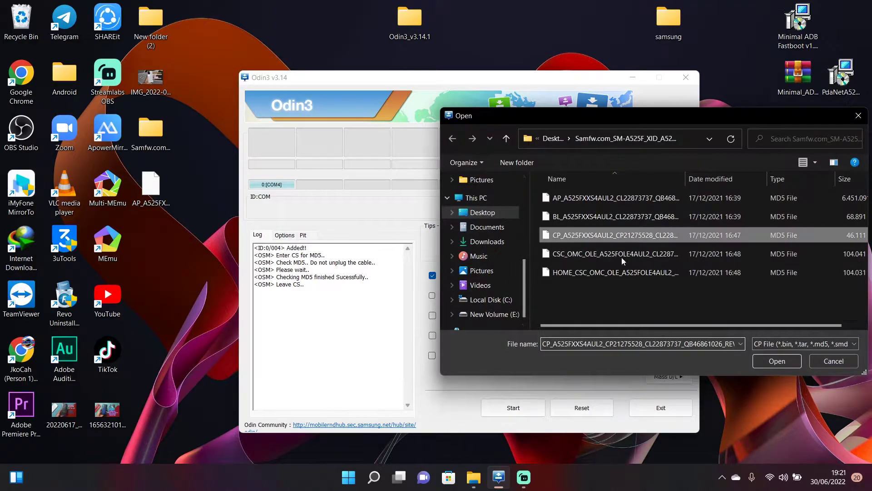
click(774, 361)
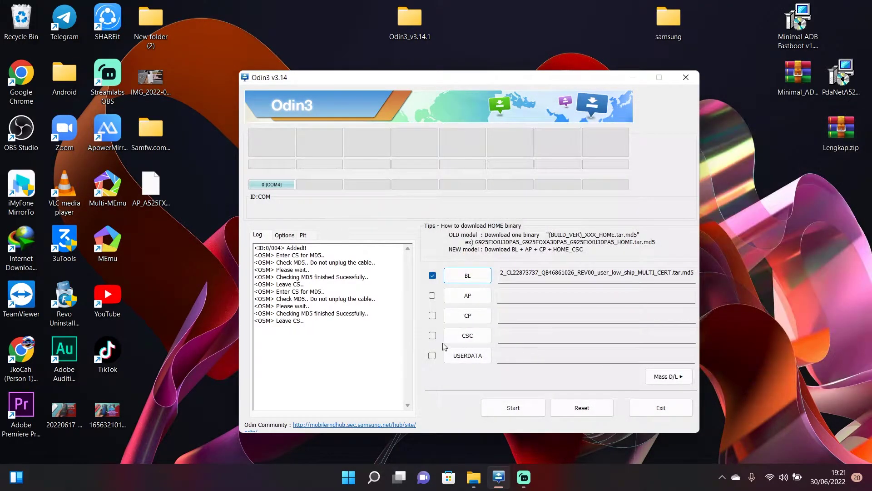
Step: Load the CSC_OMC_OLE_A525FOLE4AUL2 firmware file, not the HOME_CSC one, into the CSC slot
click(462, 336)
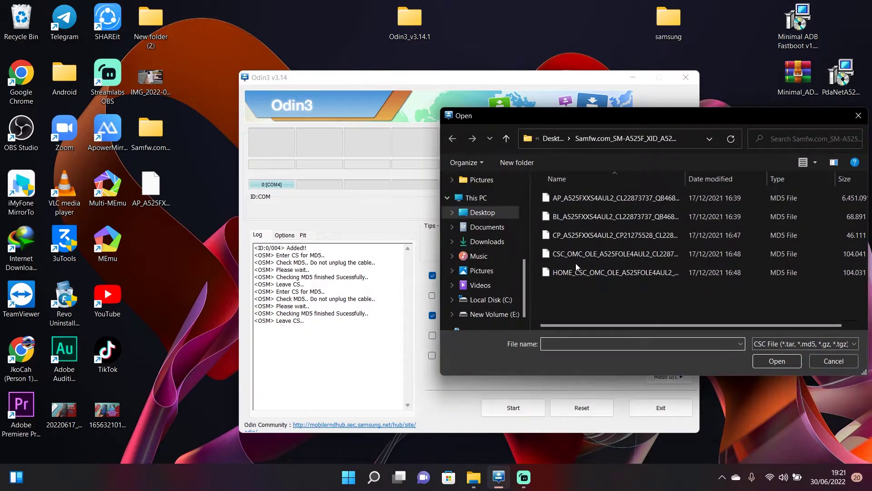
click(585, 254)
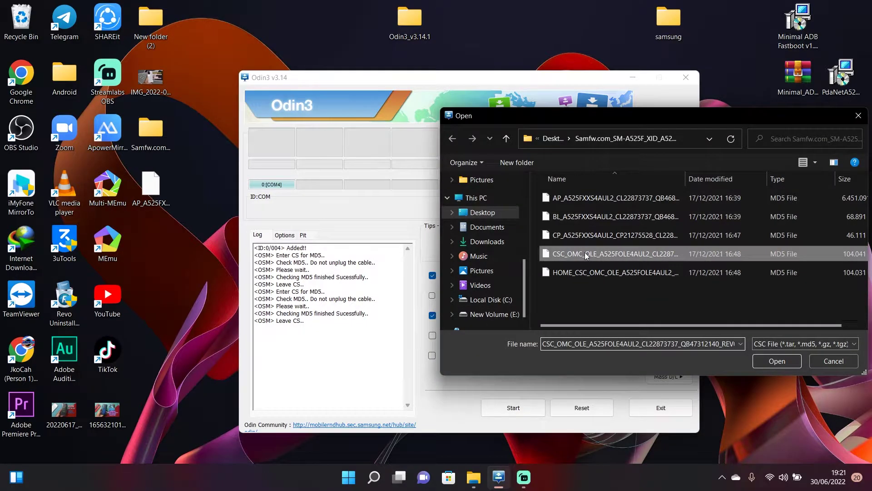
click(769, 362)
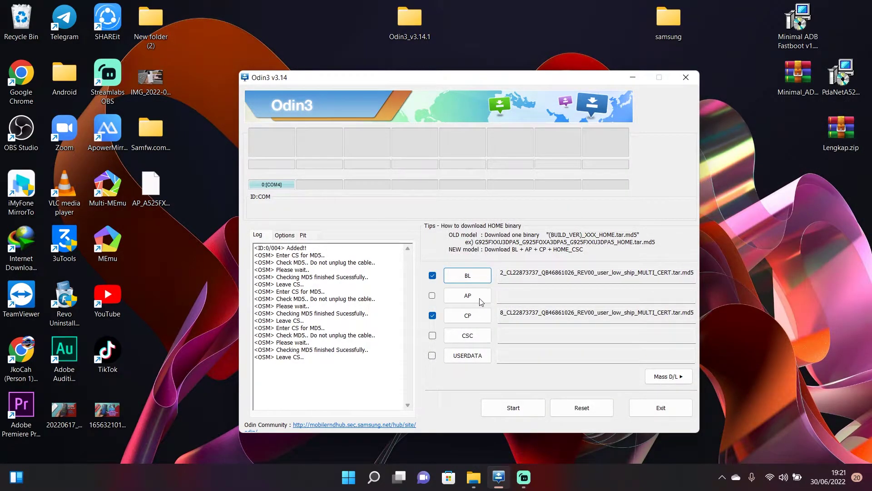
Step: Load the AP_A525FXXS4AUL2_CL22873737 firmware file into the AP slot and start flashing the phone
click(481, 298)
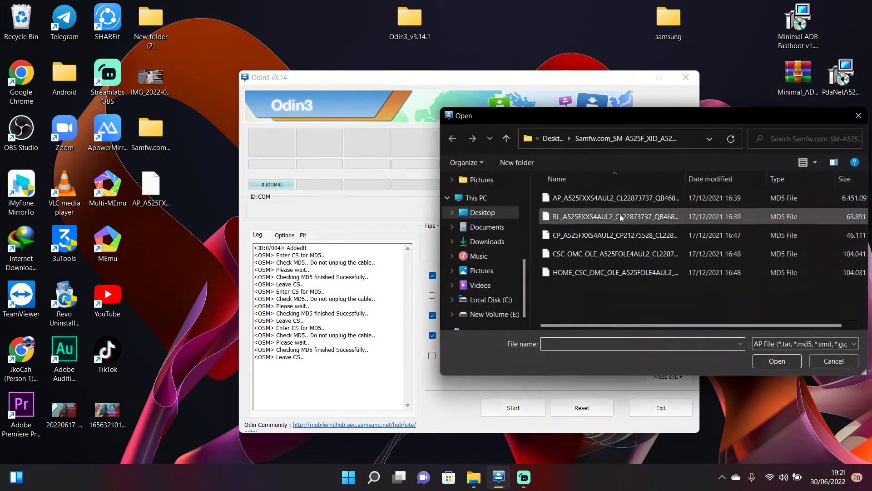
click(622, 198)
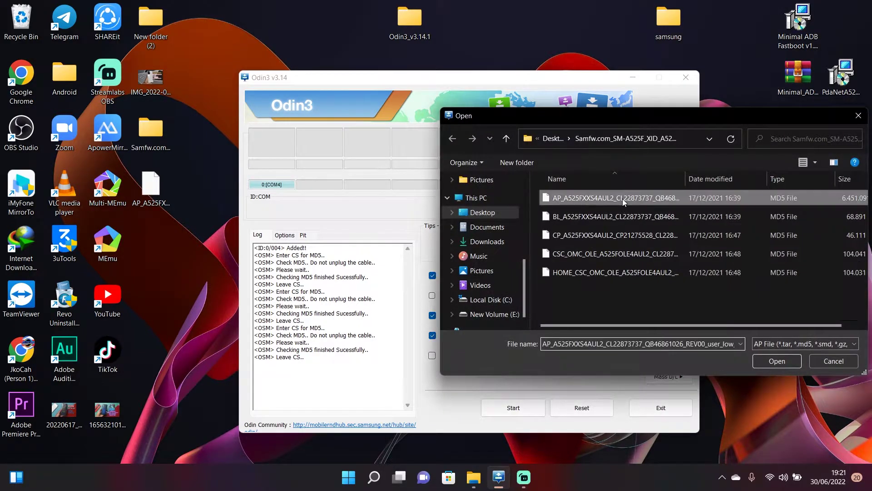
click(758, 360)
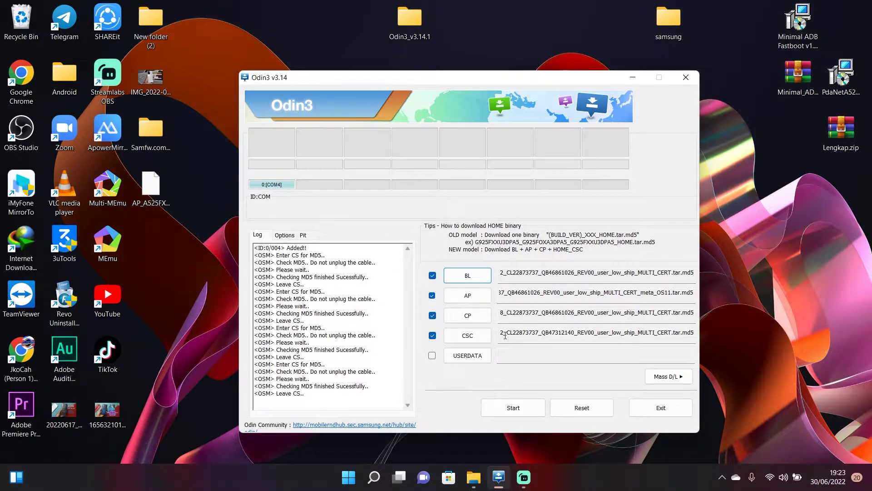
click(513, 408)
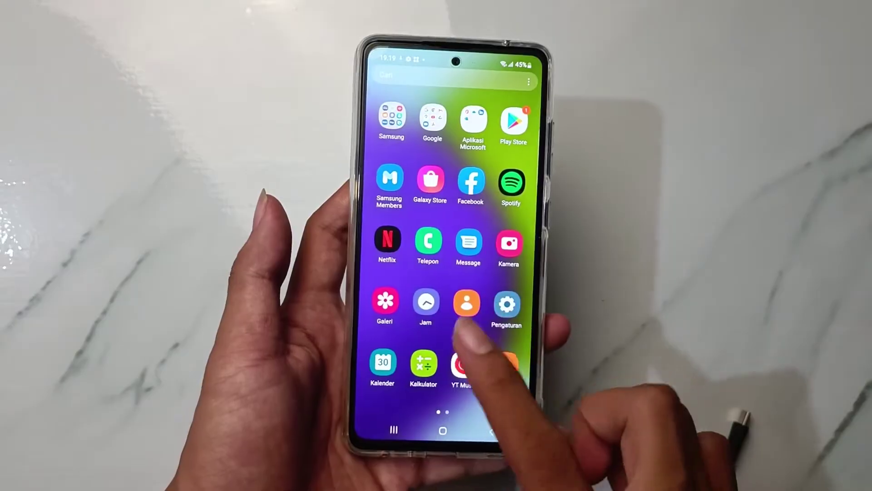
click(497, 304)
scroll(439, 250, down, 10)
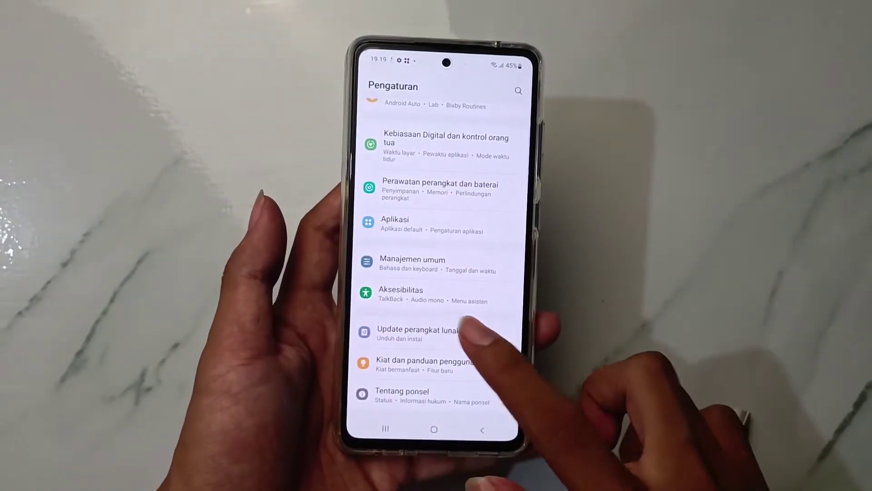
click(456, 329)
click(502, 137)
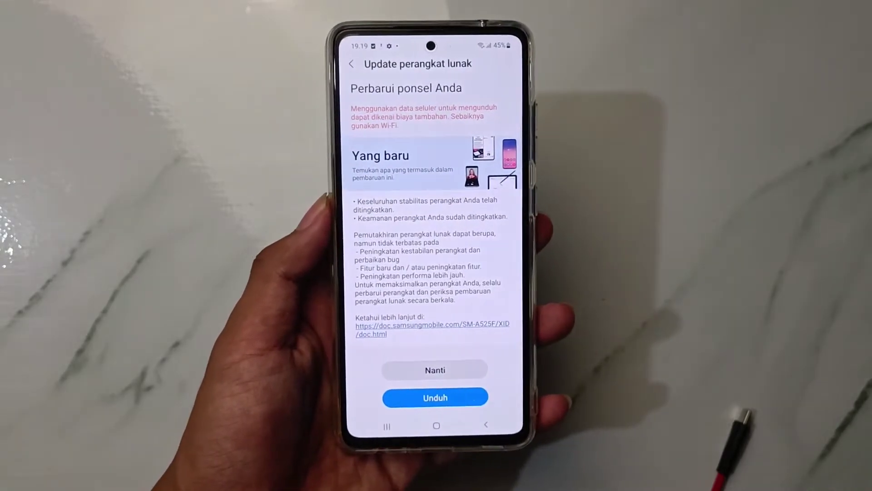
click(485, 425)
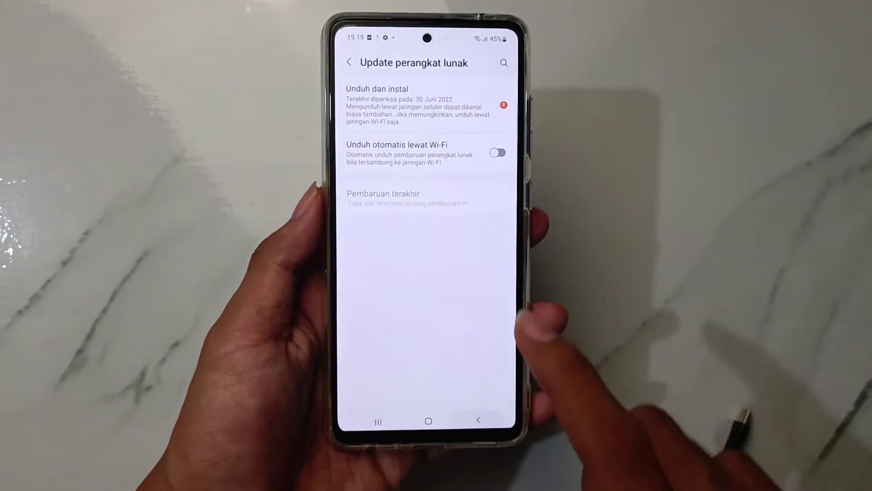
click(477, 419)
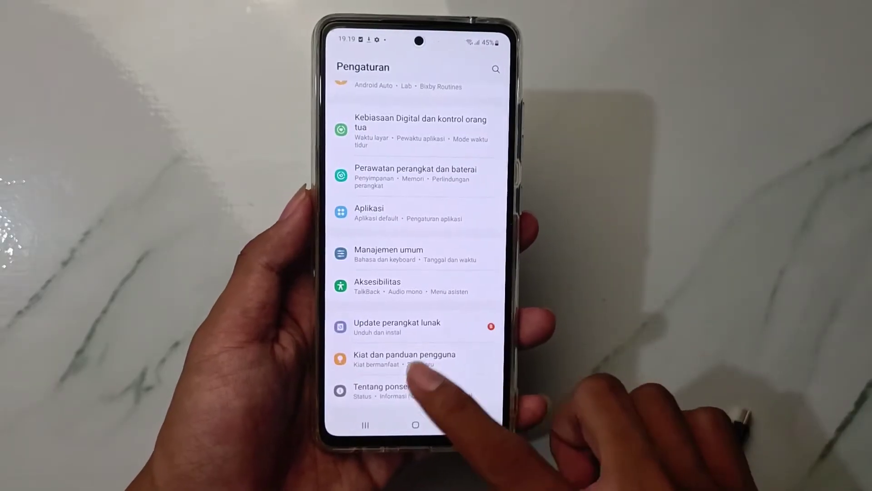
click(400, 387)
drag(462, 380, 500, 334)
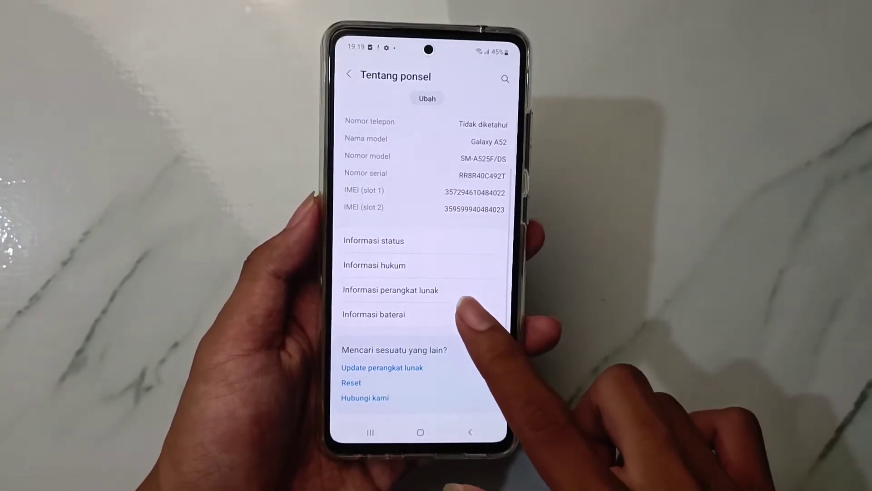
click(461, 293)
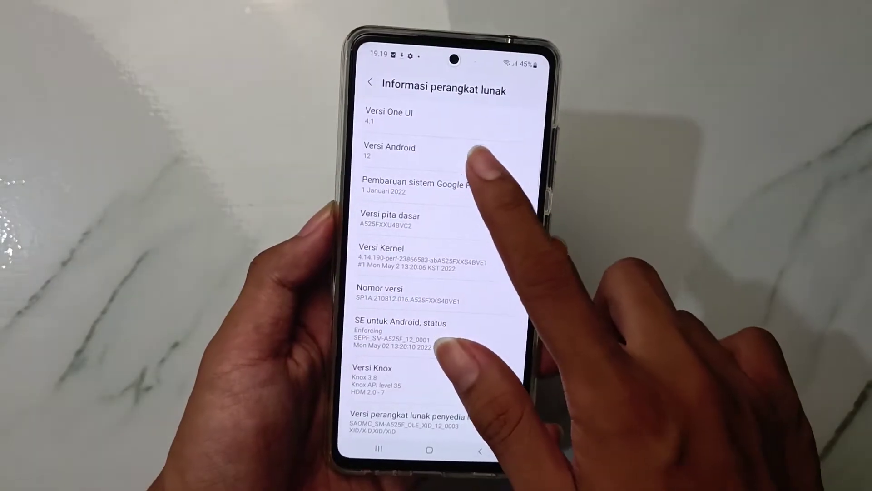
triple_click(454, 145)
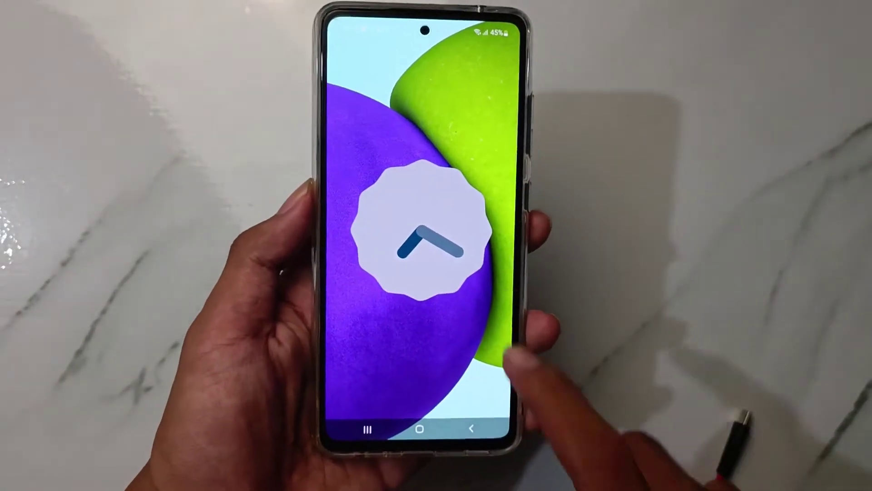
drag(438, 249, 438, 195)
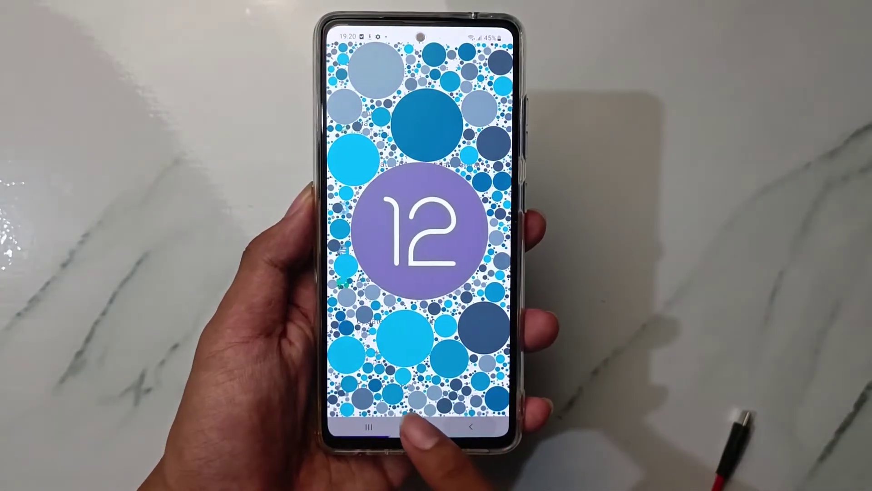
click(413, 427)
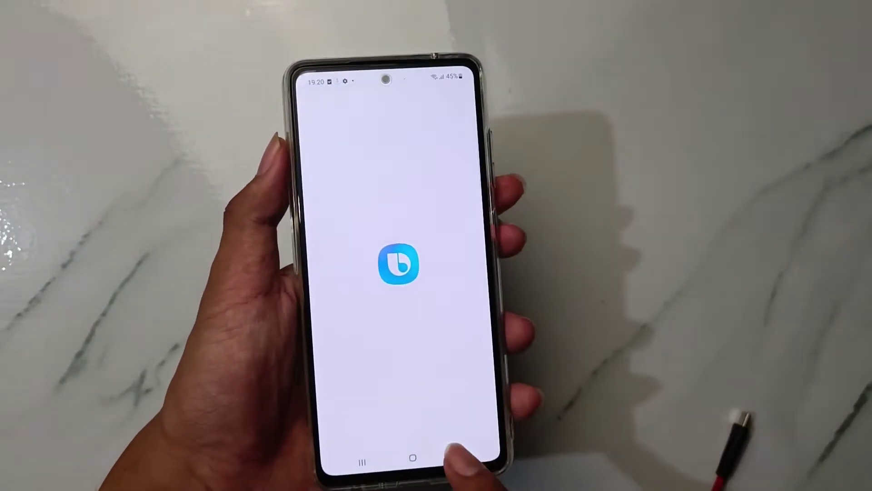
click(401, 460)
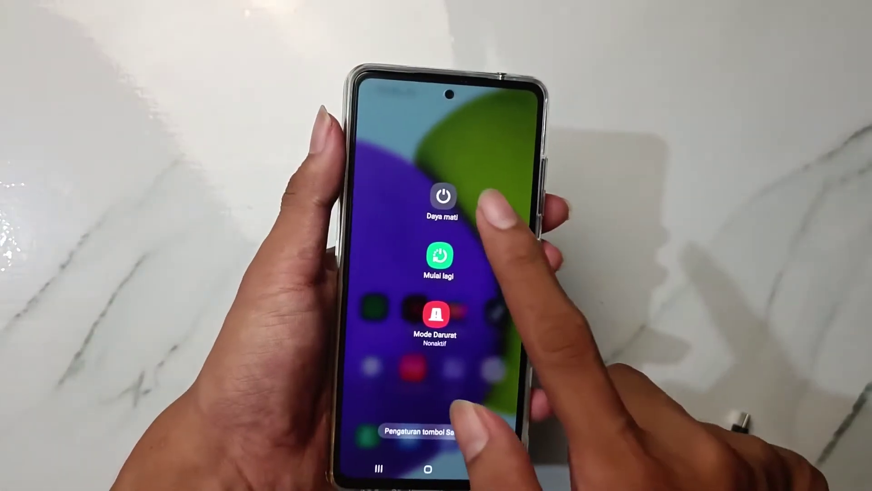
click(450, 216)
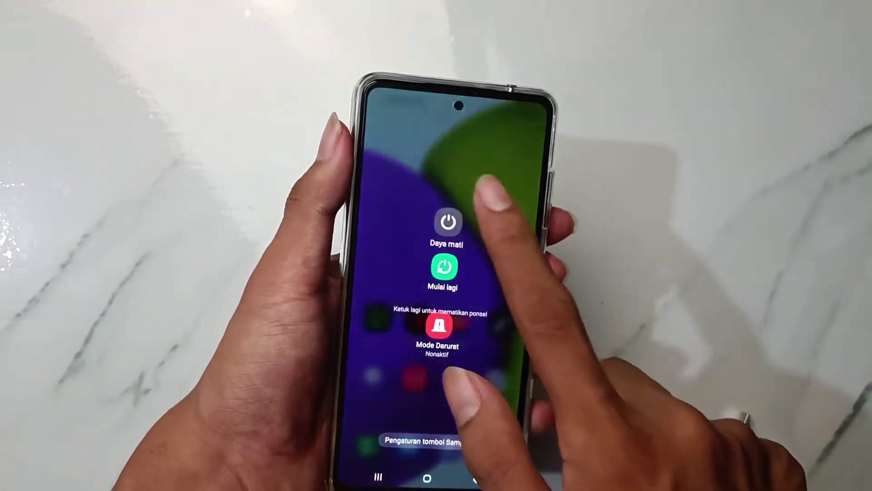
click(450, 216)
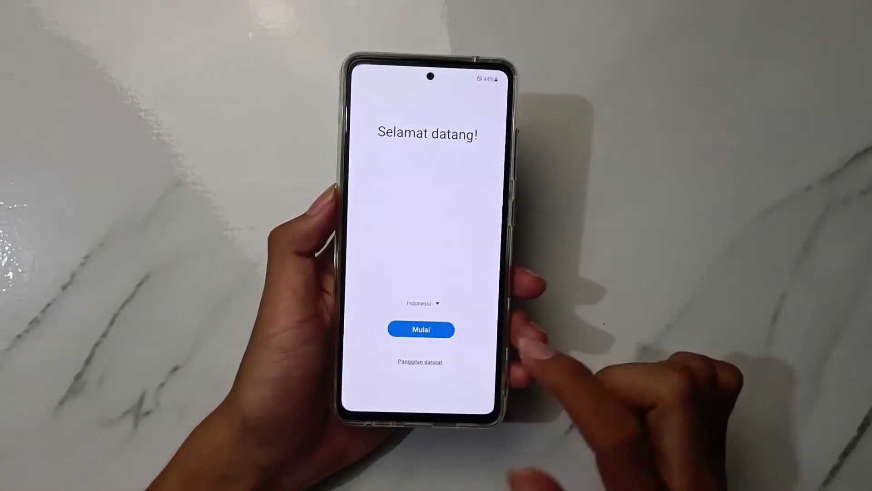
click(410, 325)
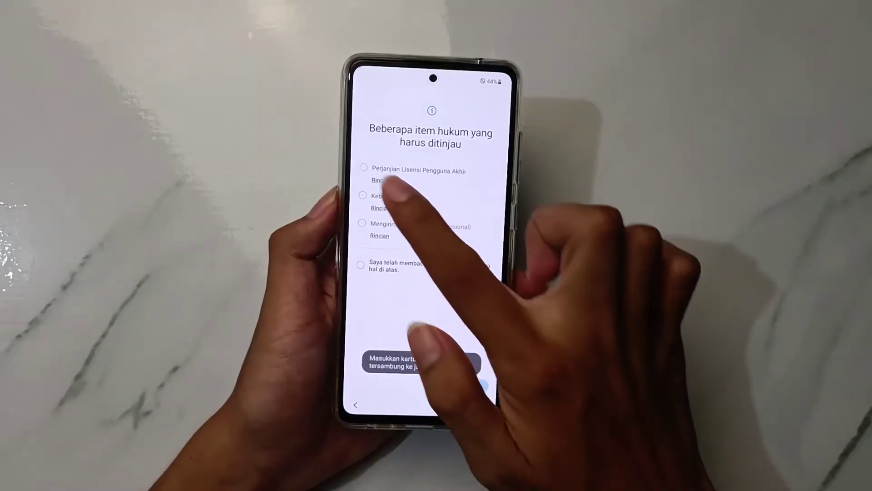
click(354, 262)
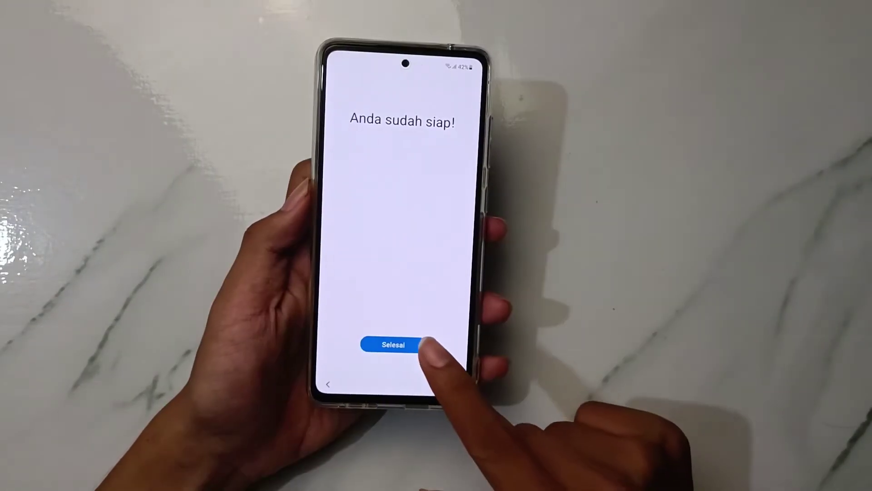
click(389, 342)
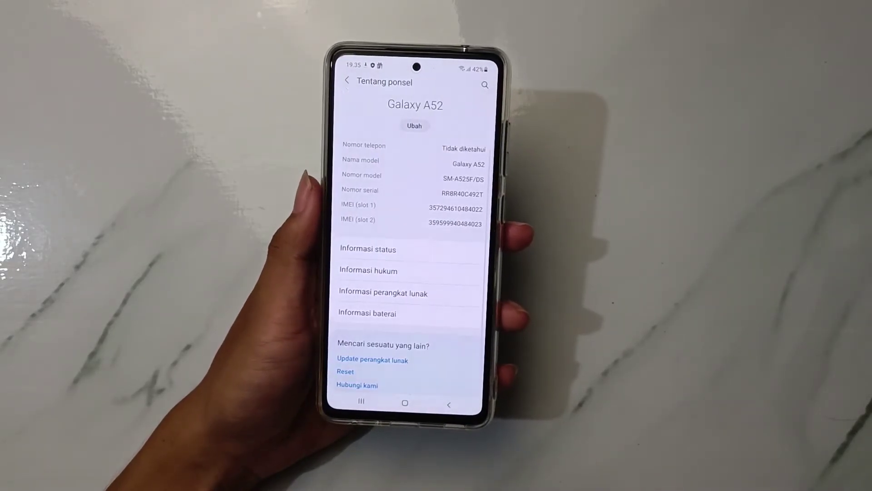
scroll(448, 302, up, 5)
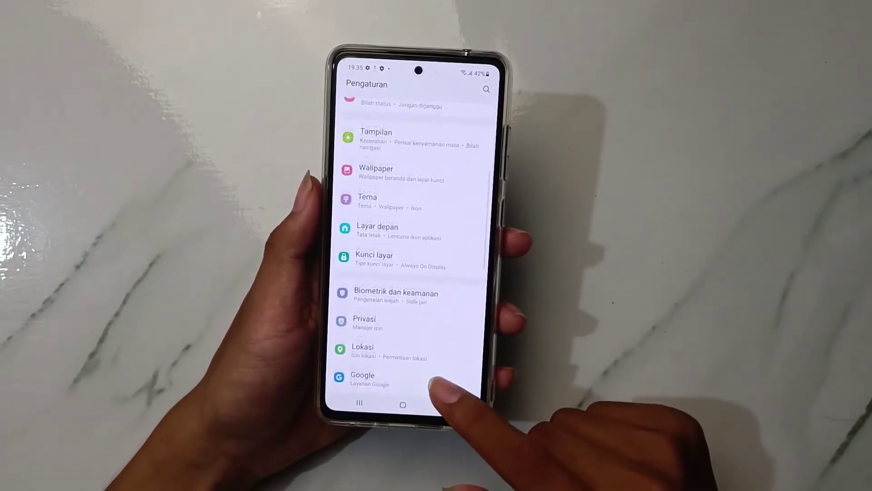
click(446, 408)
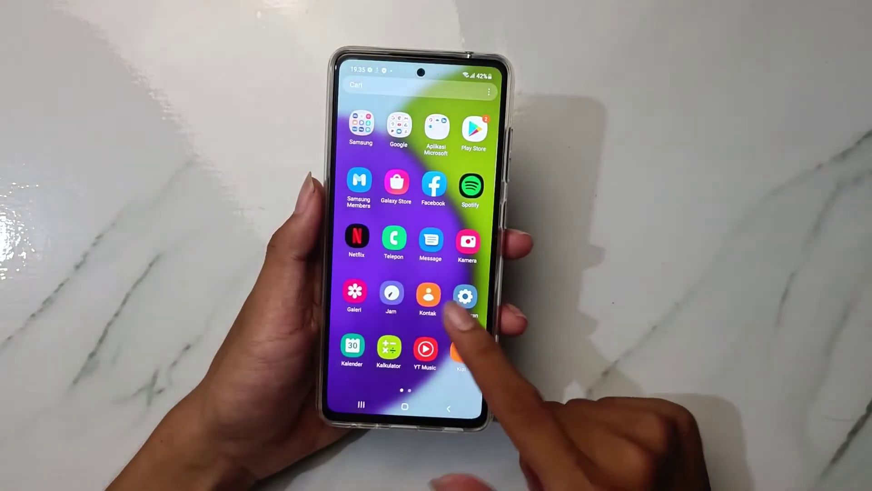
scroll(408, 326, left, 5)
click(445, 407)
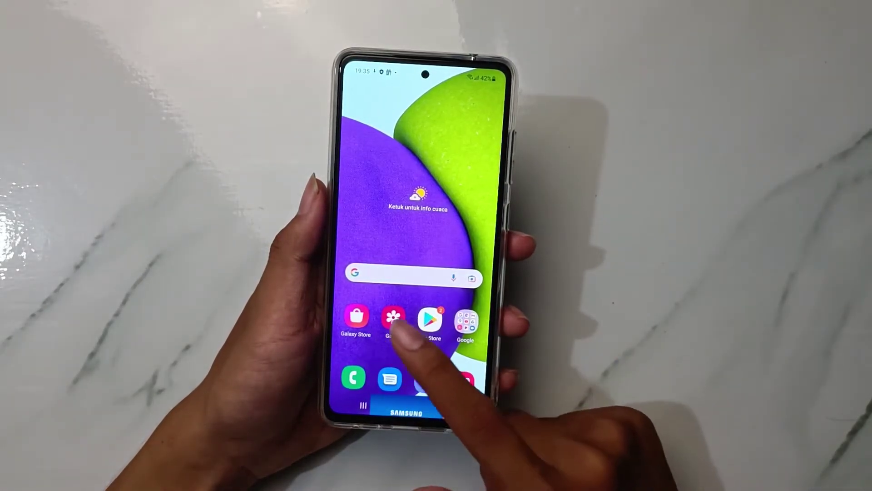
click(431, 320)
click(443, 406)
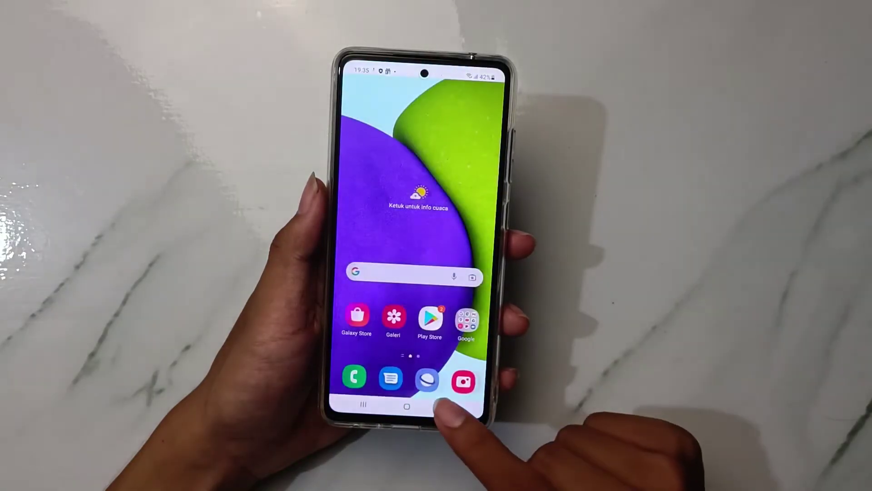
click(463, 390)
click(407, 406)
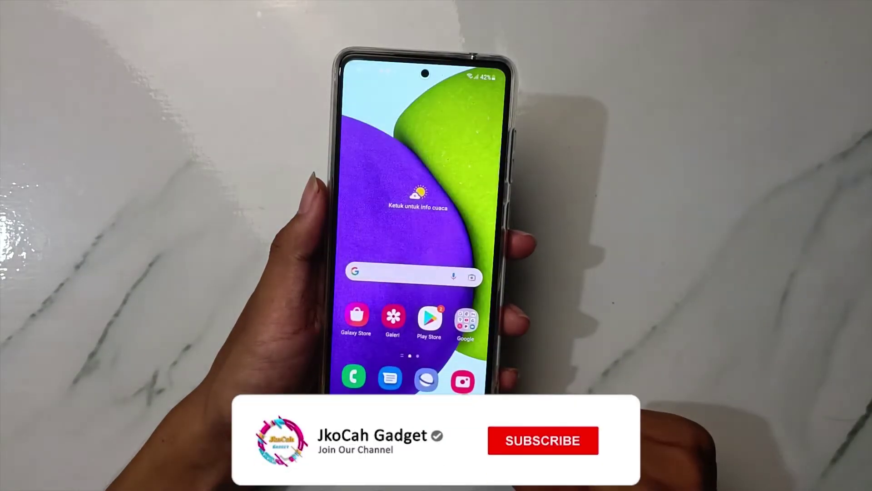